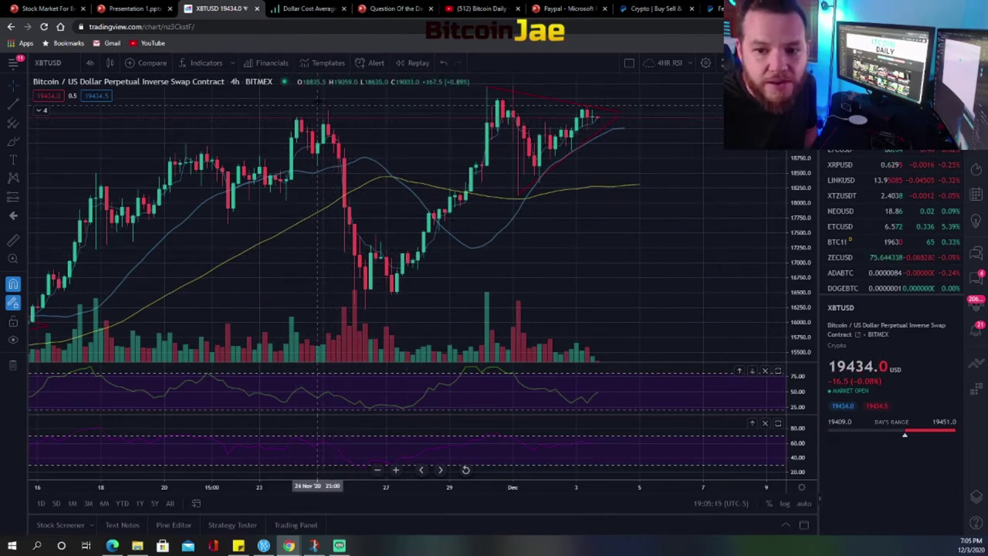
Examine the late-November sell-off, the recovery and the early-December highs on the XBTUSD 4-hour chart
drag(336, 149, 342, 124)
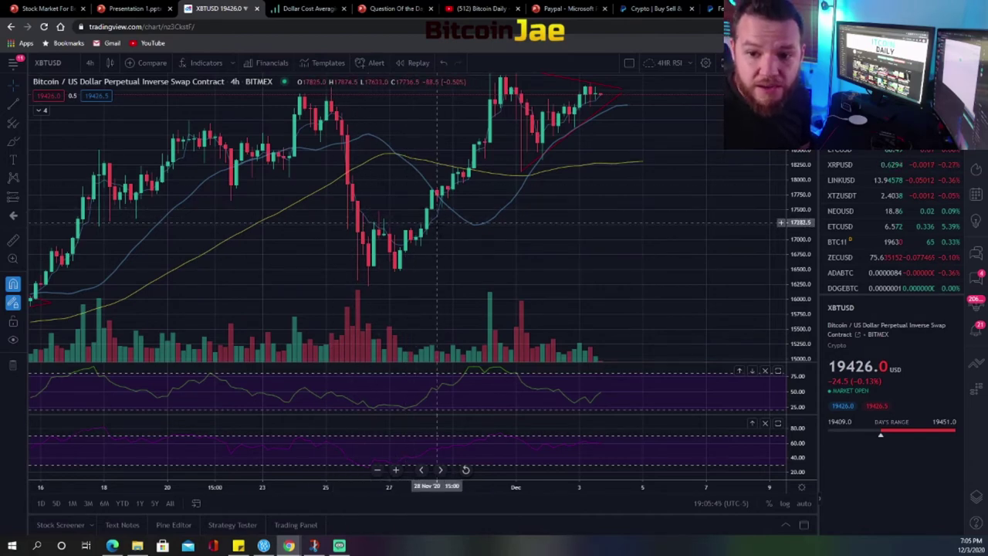
drag(458, 244, 451, 259)
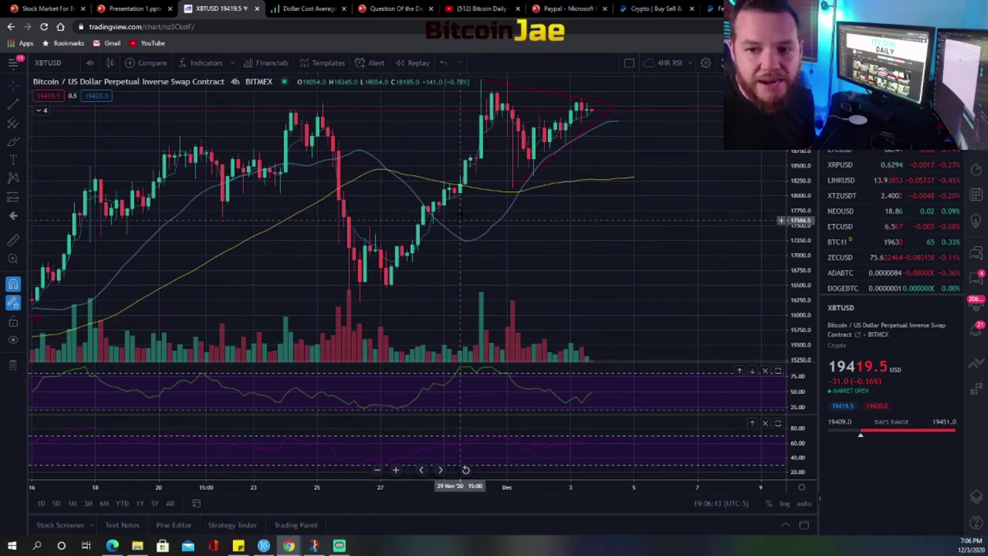
drag(456, 260, 450, 297)
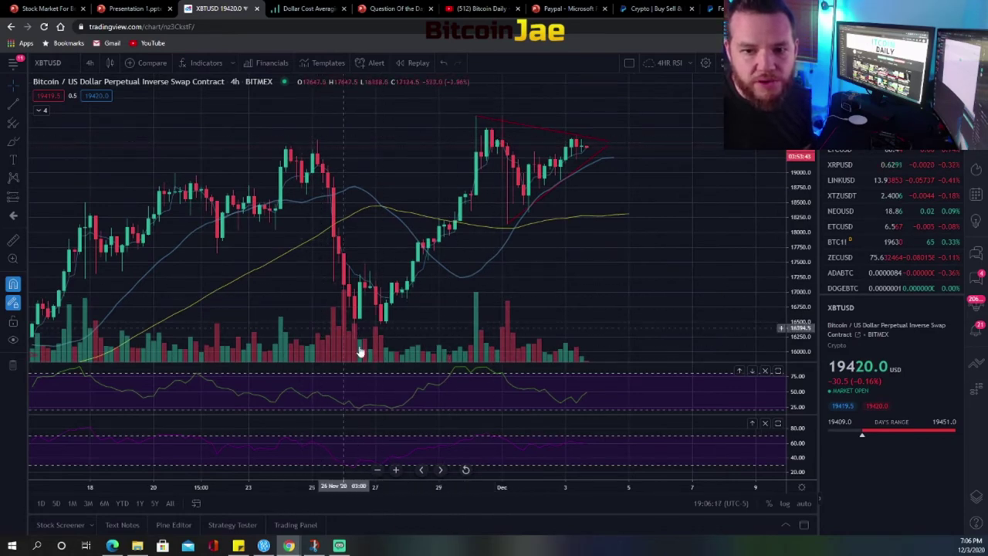
drag(595, 265, 590, 237)
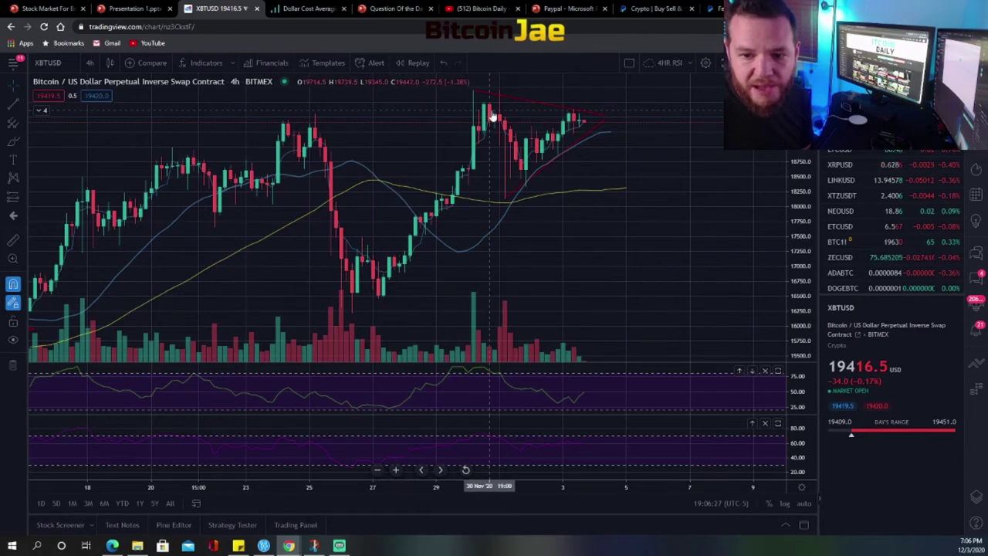
drag(527, 247, 498, 265)
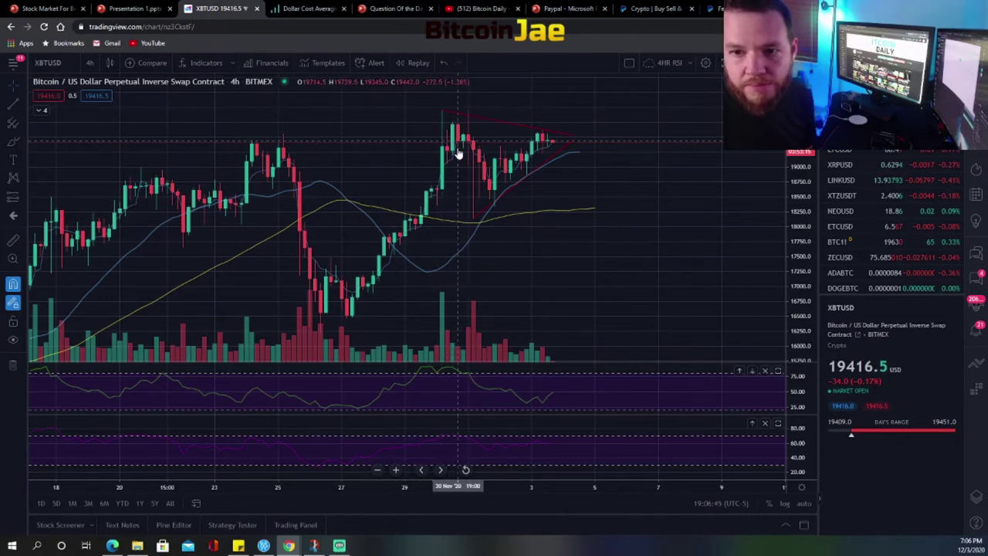
drag(587, 217, 538, 248)
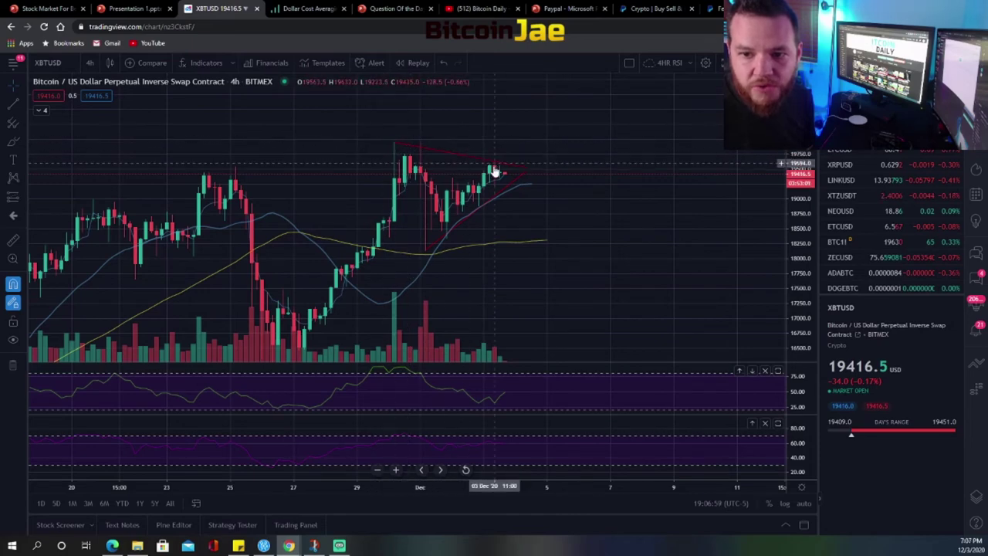
drag(542, 230, 517, 241)
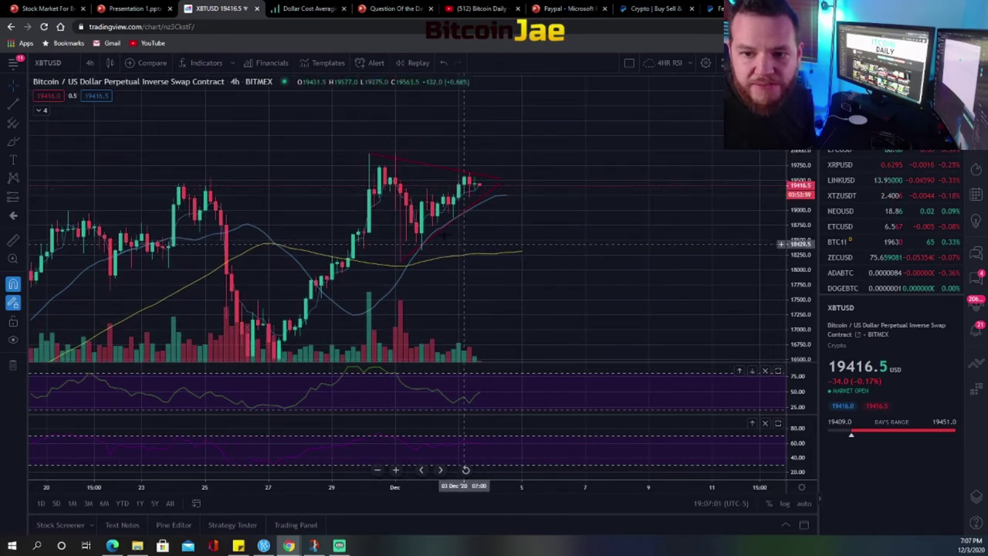
Examine the 30 November peak and the descending upper trend line of the red triangle
scroll(406, 254, left, 2)
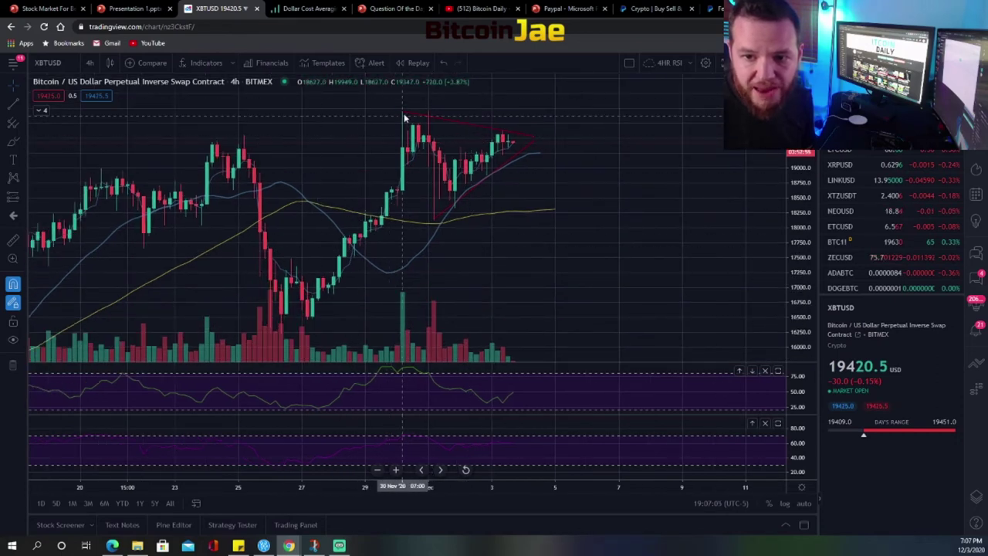
scroll(464, 193, right, 1)
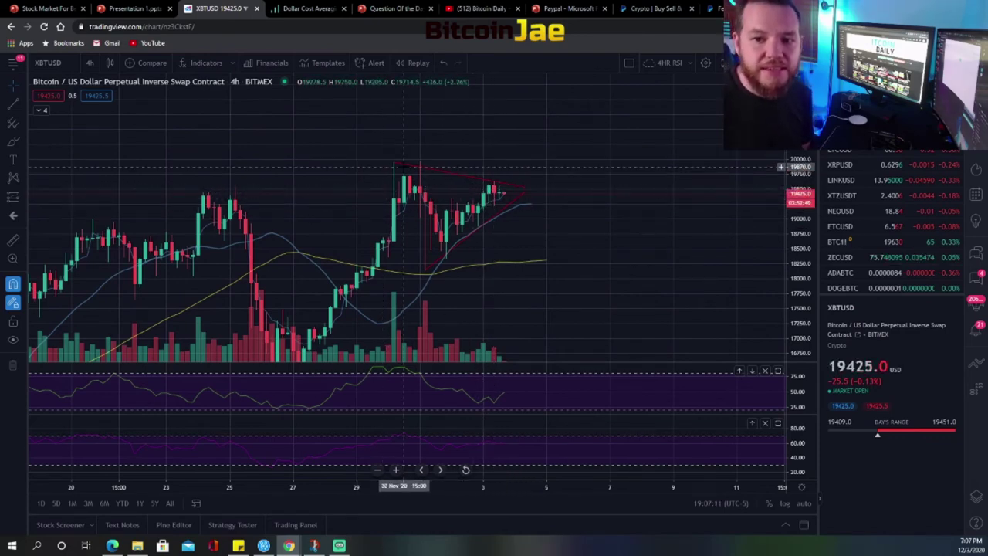
drag(595, 272, 595, 252)
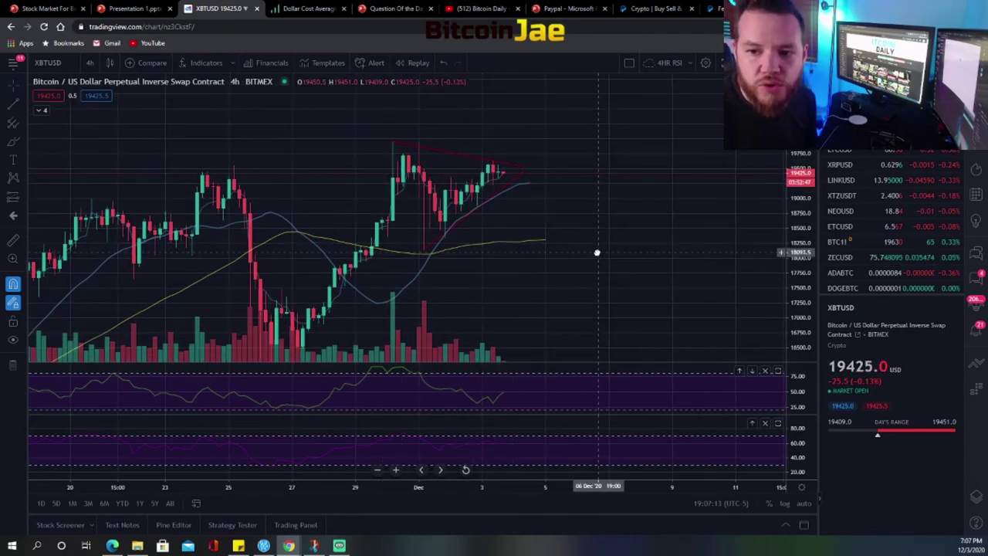
drag(535, 246, 535, 239)
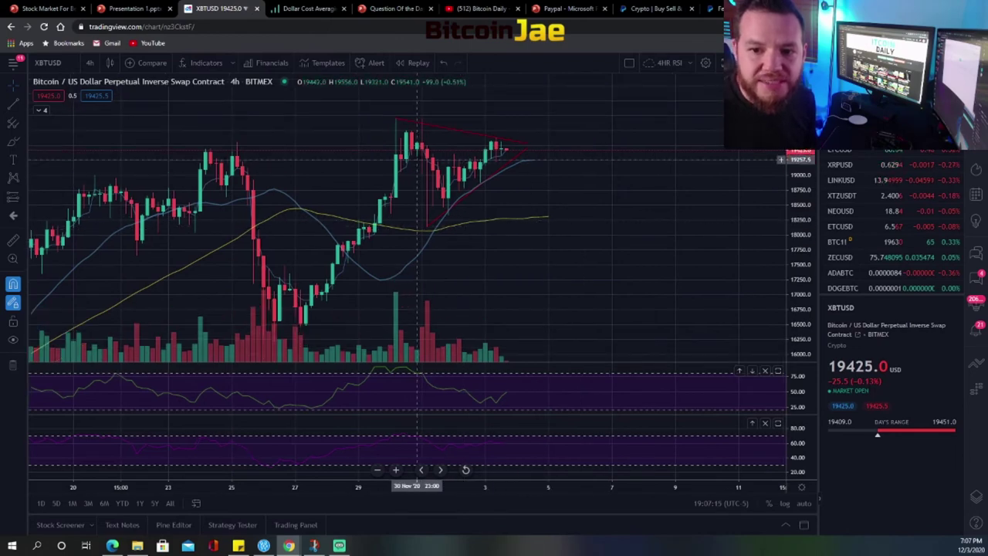
drag(504, 256, 463, 316)
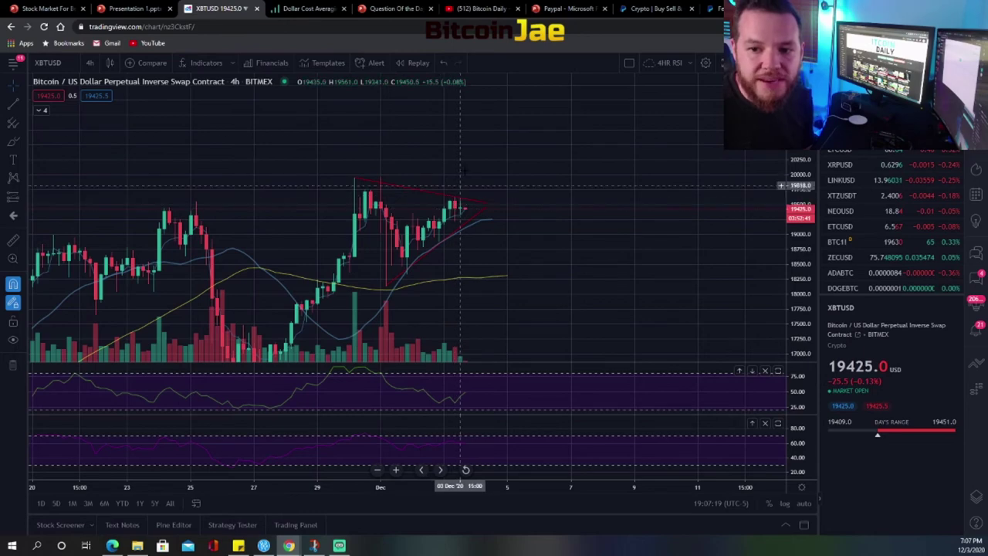
drag(548, 309, 567, 269)
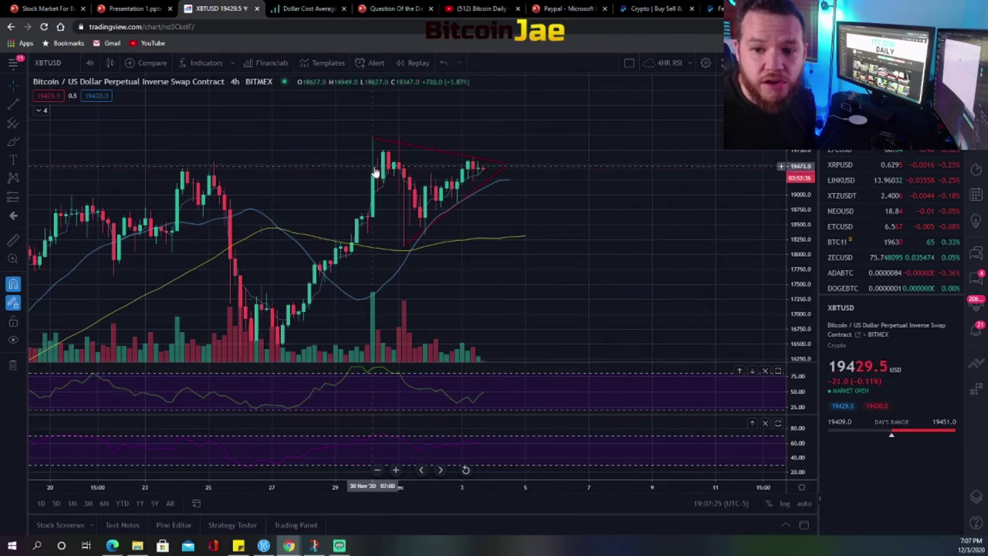
scroll(432, 263, left, 3)
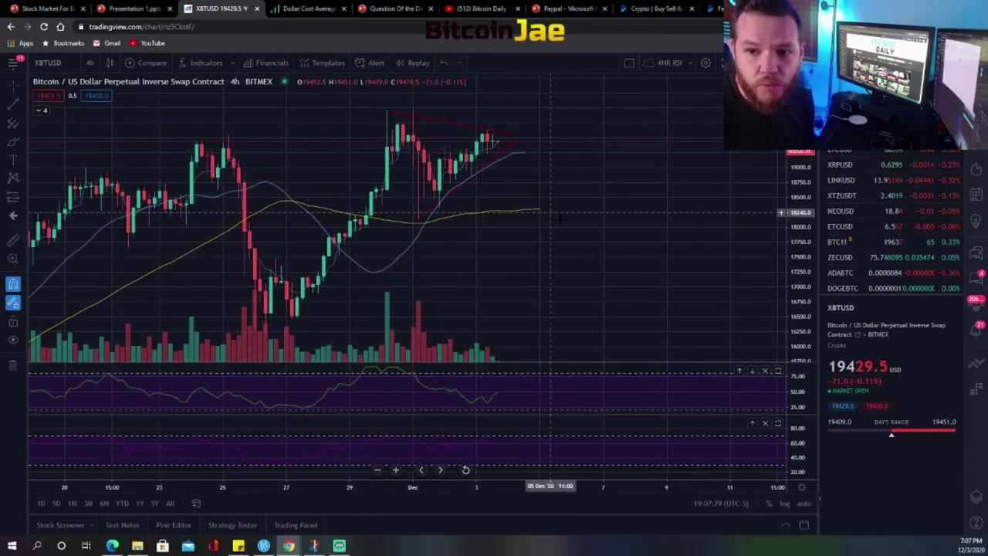
Examine the candles inside the red triangle and the open area above it around the 20,000 level
drag(563, 239, 549, 323)
scroll(548, 322, right, 5)
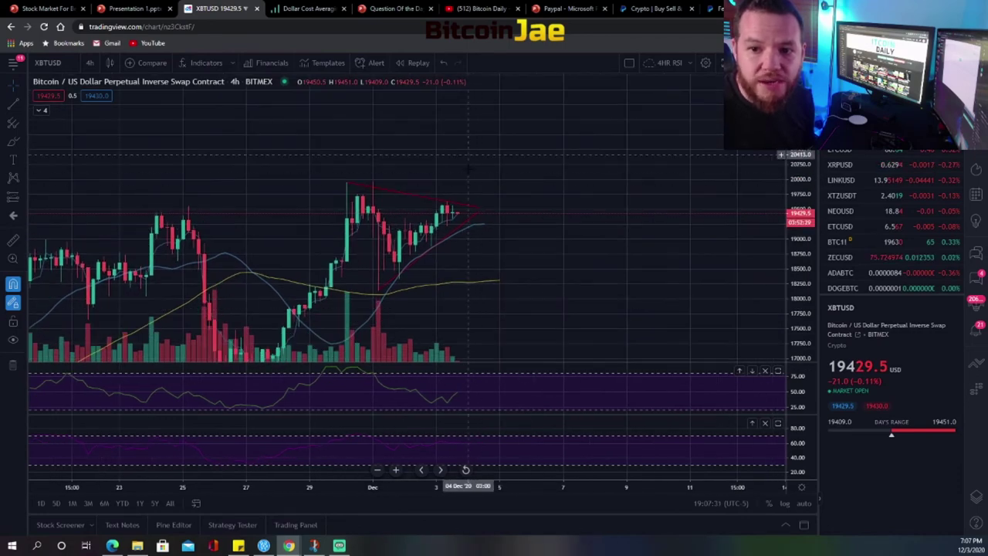
scroll(432, 170, left, 3)
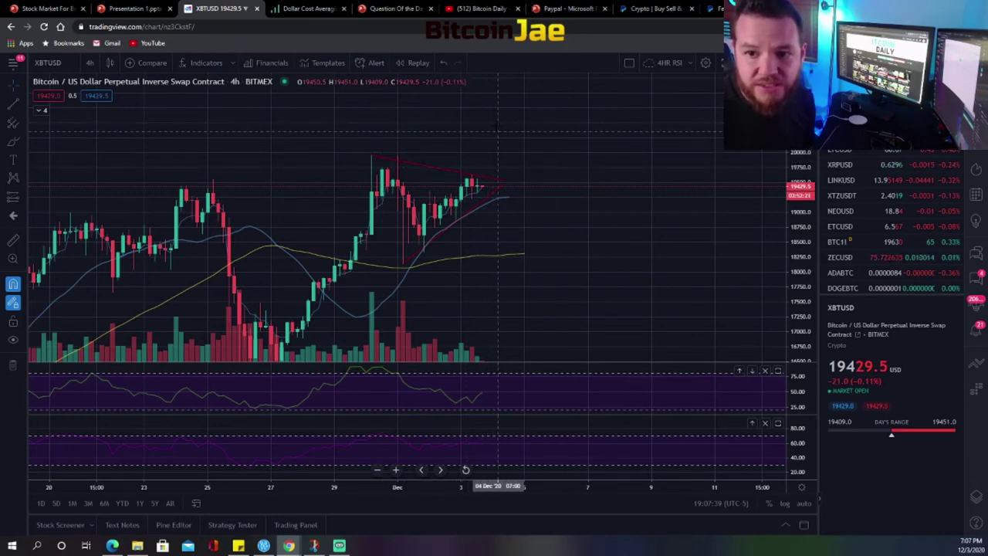
drag(574, 262, 549, 280)
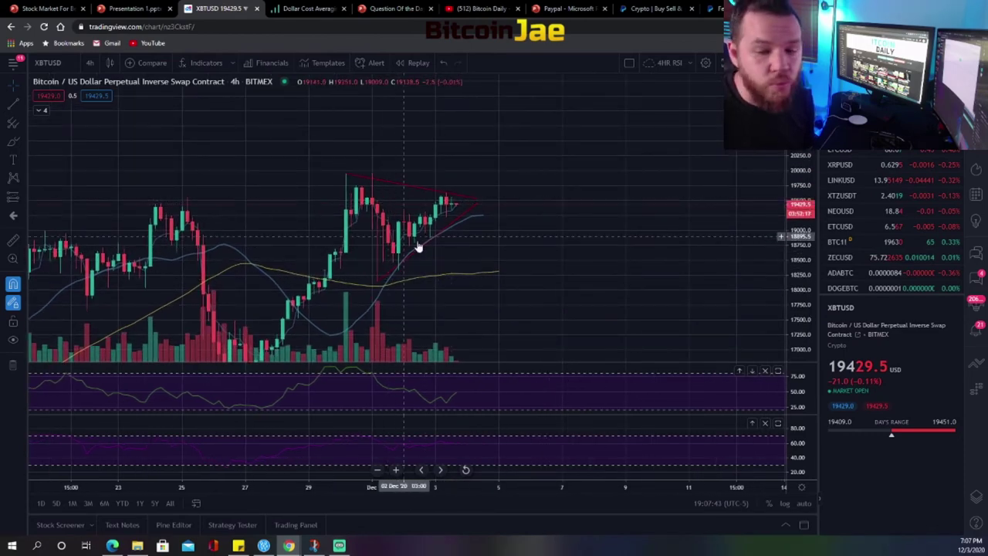
drag(520, 301, 533, 263)
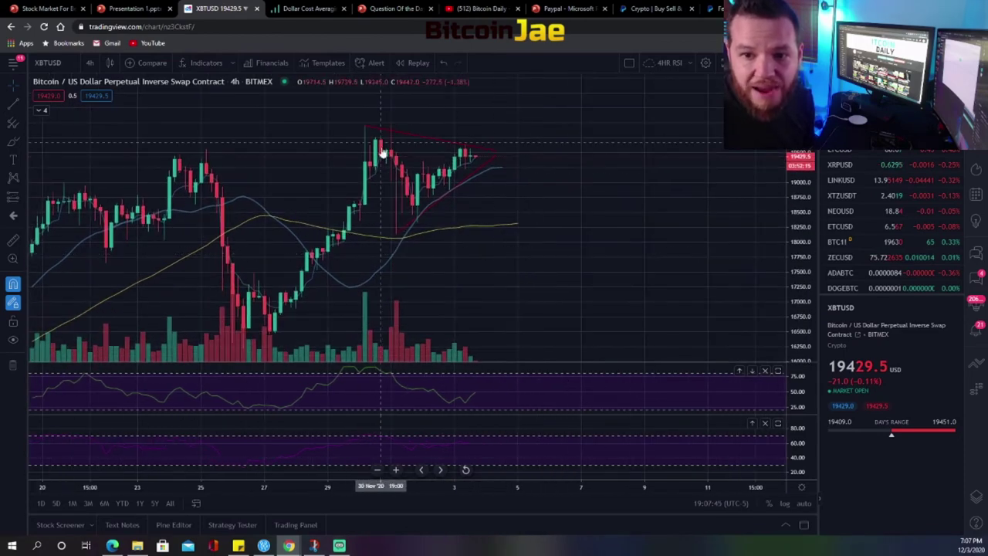
drag(524, 254, 485, 319)
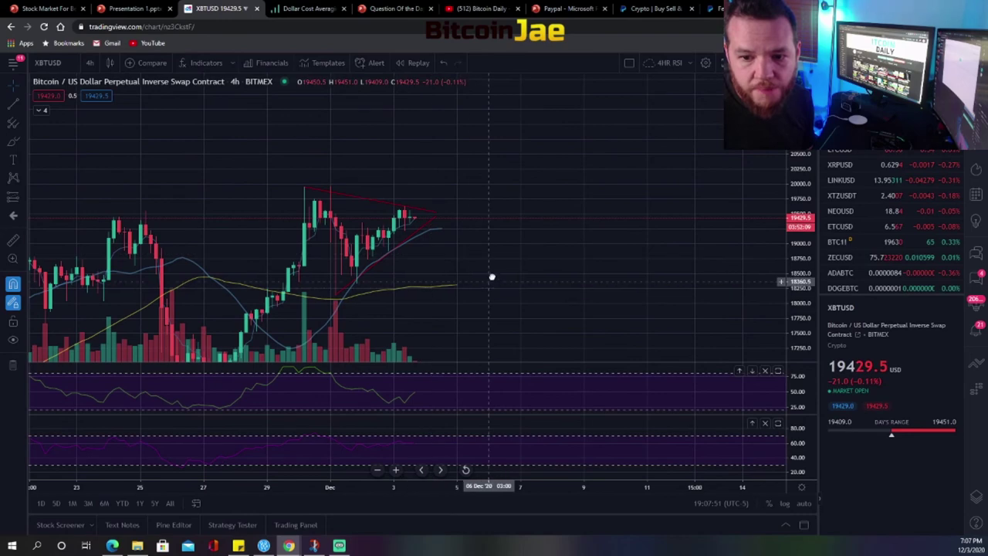
drag(491, 280, 498, 248)
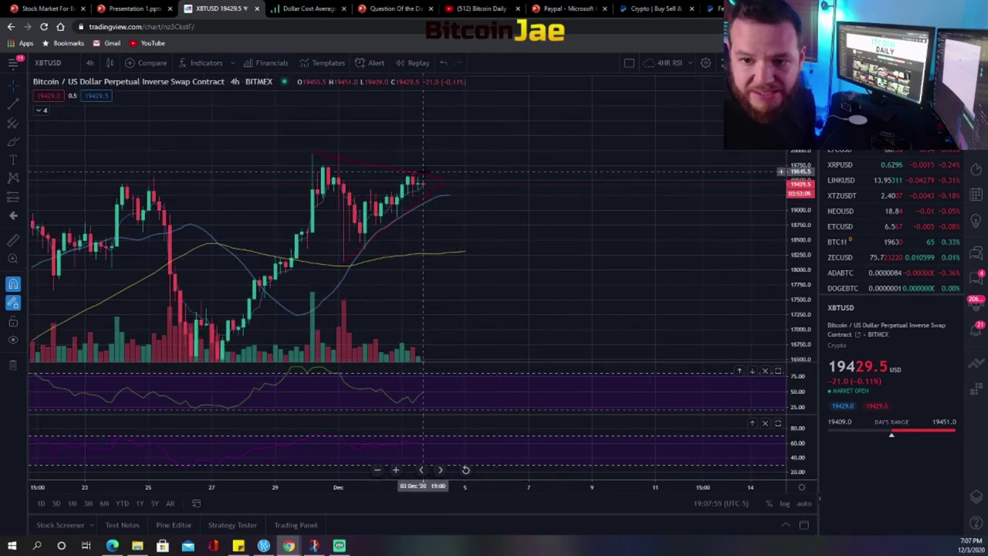
Stretch the price scale and examine the triangle's rising lower trend line against the blue moving average
drag(797, 275, 795, 194)
drag(523, 226, 517, 272)
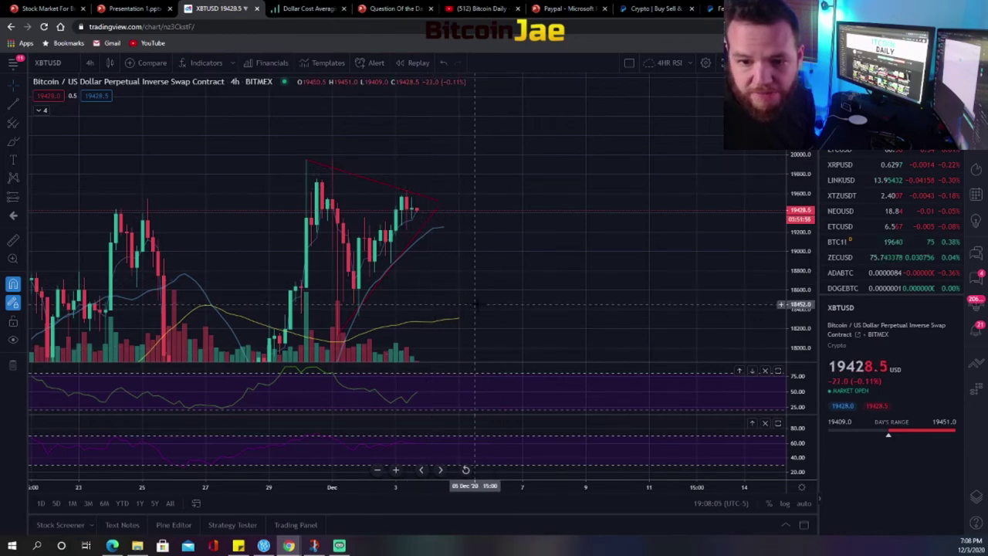
drag(499, 315, 551, 294)
drag(540, 258, 504, 288)
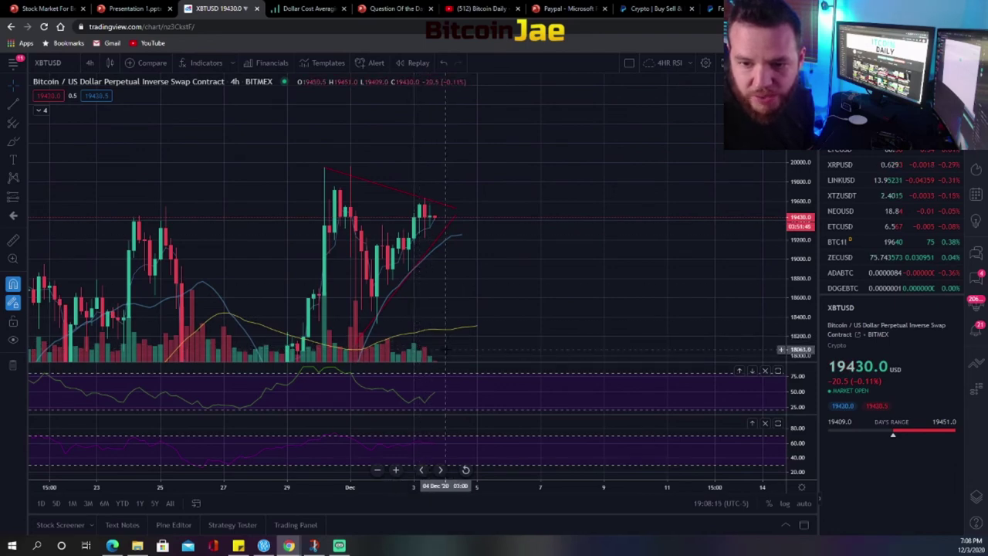
drag(514, 265, 507, 284)
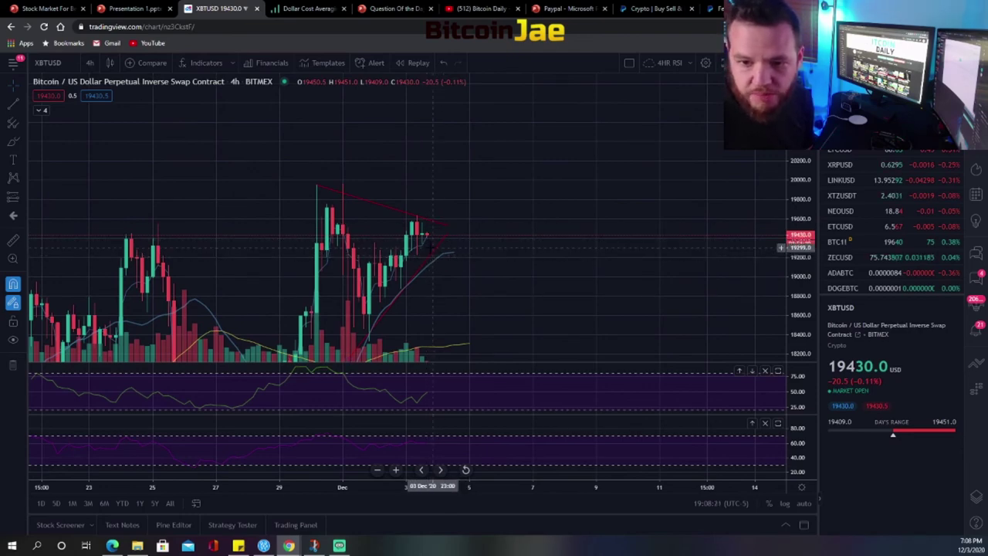
drag(427, 253, 440, 227)
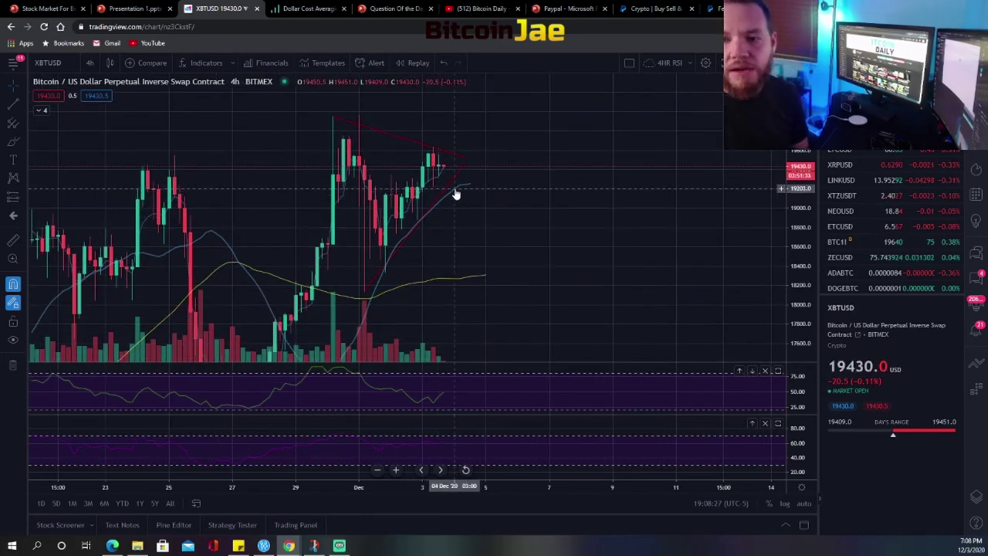
drag(515, 230, 484, 249)
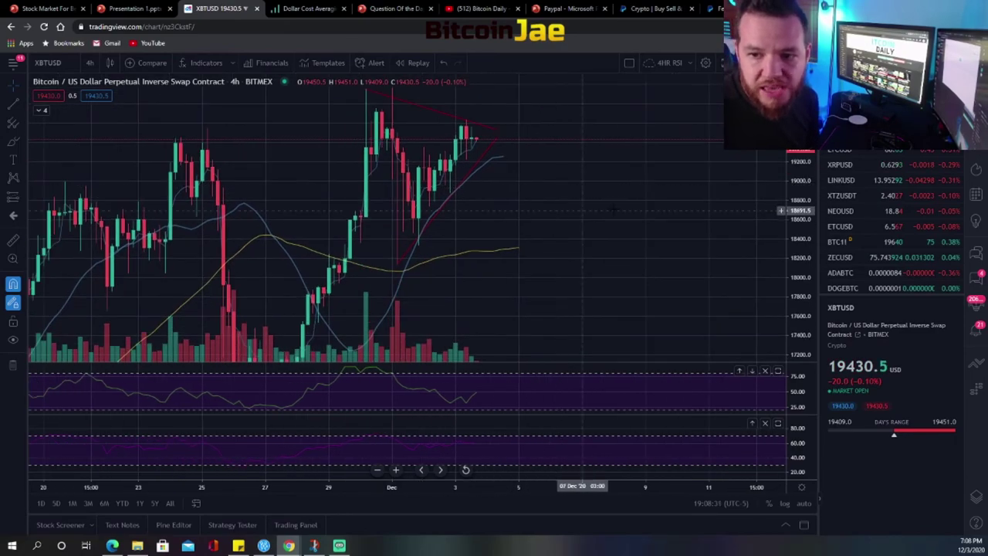
Compress the price and time scales to examine the price action from mid-November up to the triangle
drag(798, 217, 798, 277)
drag(598, 250, 669, 211)
drag(576, 494, 618, 491)
drag(606, 265, 495, 309)
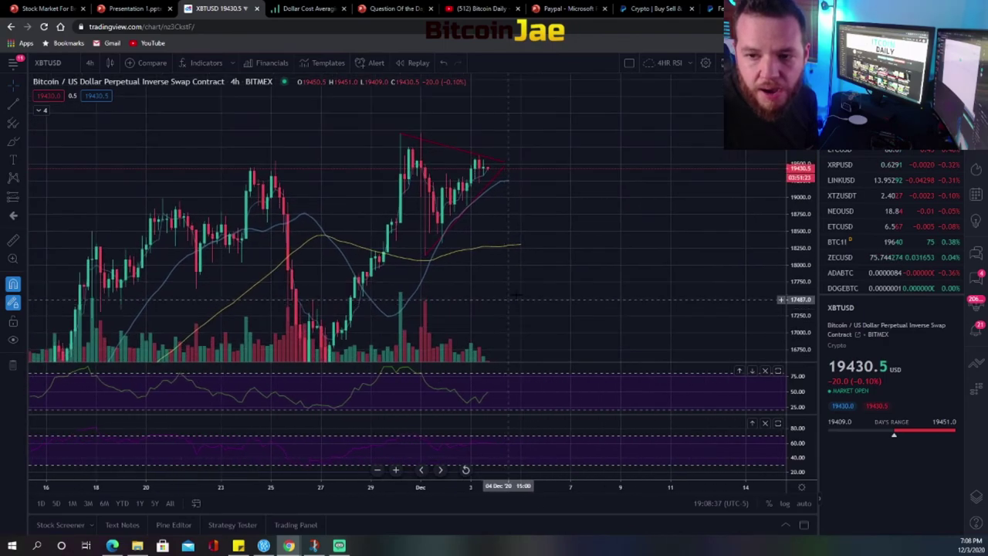
drag(795, 223, 796, 257)
mouse_move(599, 255)
mouse_down()
mouse_move(593, 264)
mouse_move(600, 257)
mouse_up()
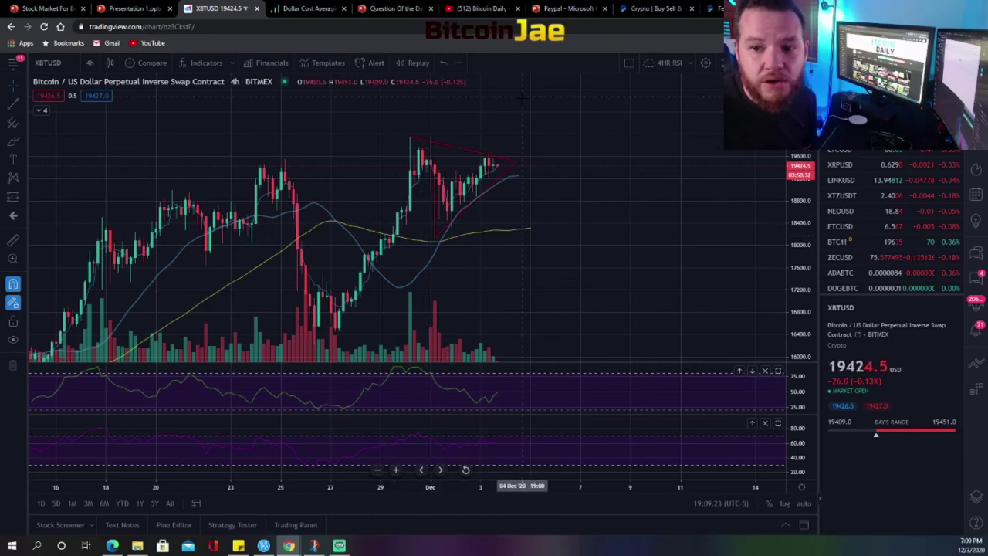
drag(571, 222, 583, 202)
drag(796, 190, 797, 233)
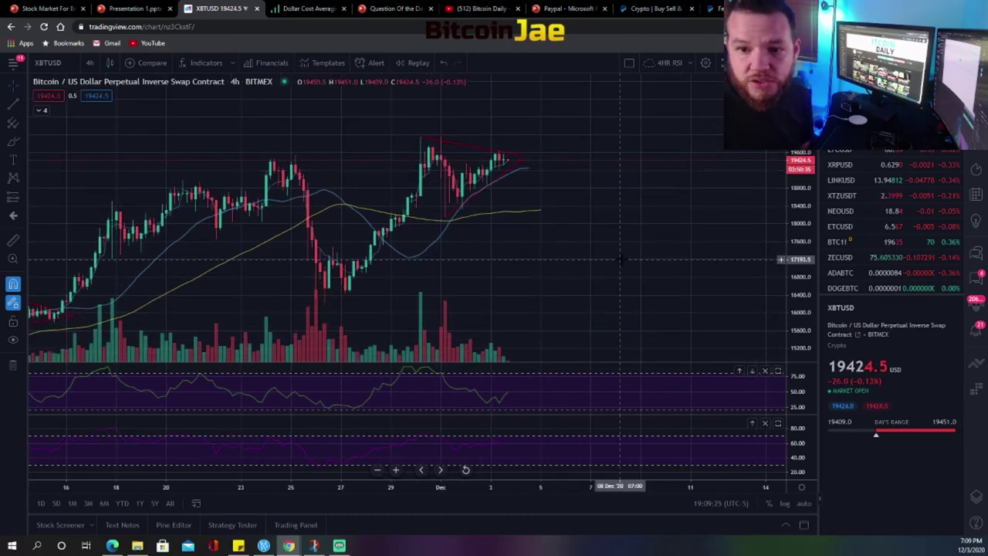
drag(625, 260, 658, 255)
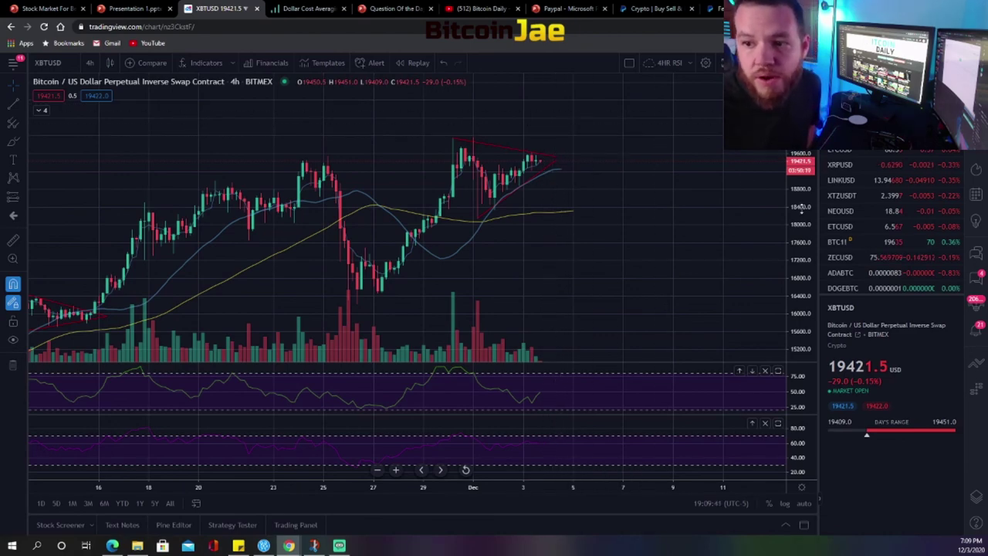
Examine the triangle's converging tip around 4 December up close and within the wider November price range
mouse_move(635, 217)
mouse_down()
mouse_move(611, 229)
mouse_move(630, 229)
mouse_up()
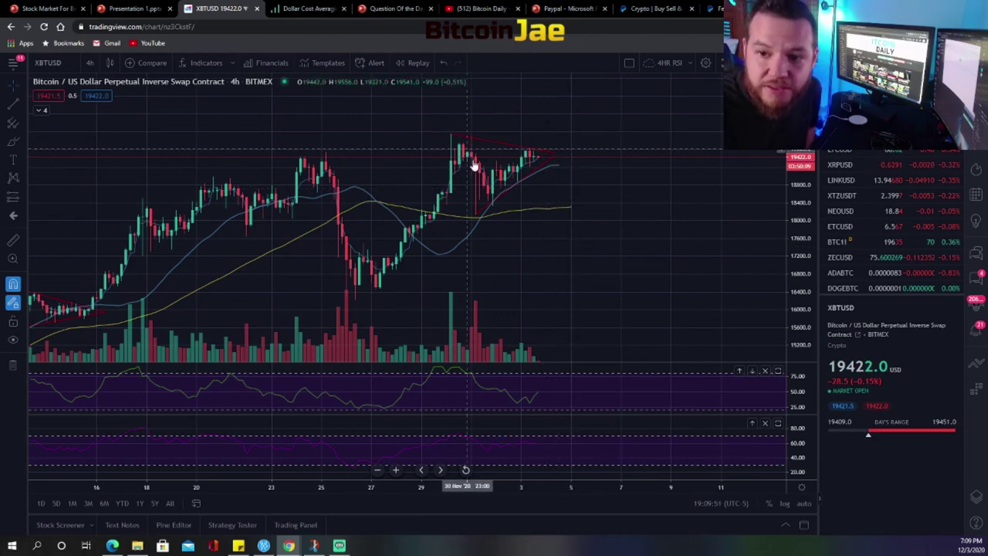
drag(502, 268, 443, 263)
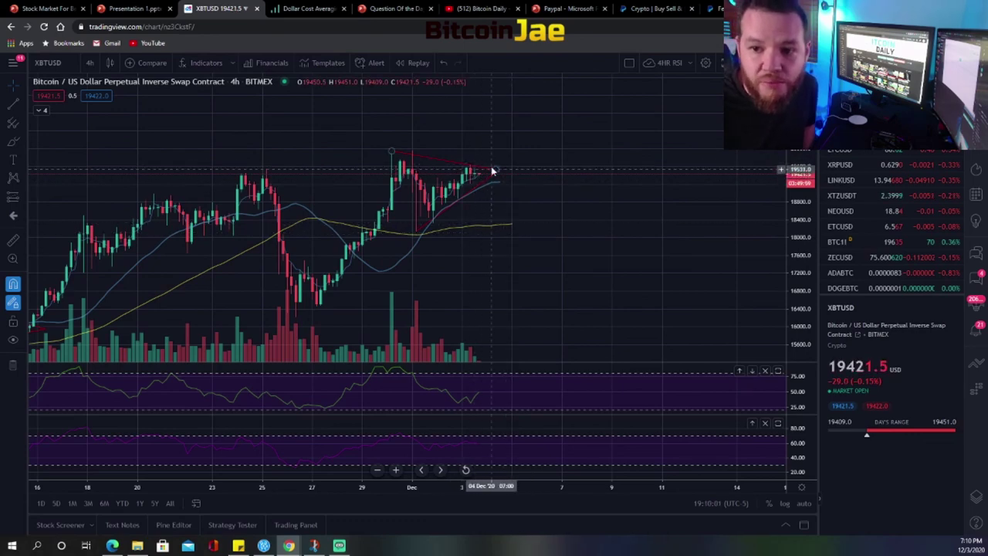
drag(789, 232, 780, 167)
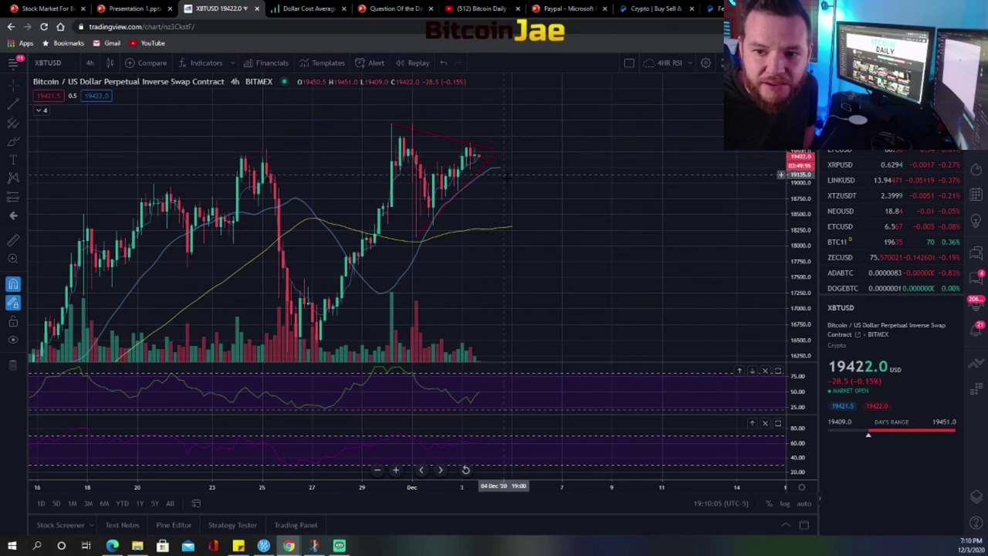
drag(568, 237, 596, 267)
drag(803, 224, 809, 293)
drag(636, 258, 628, 209)
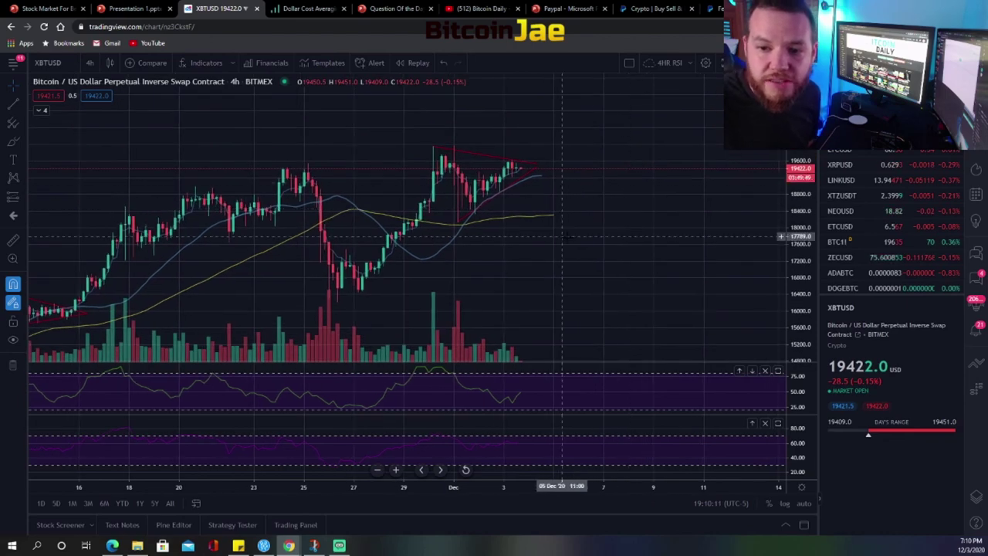